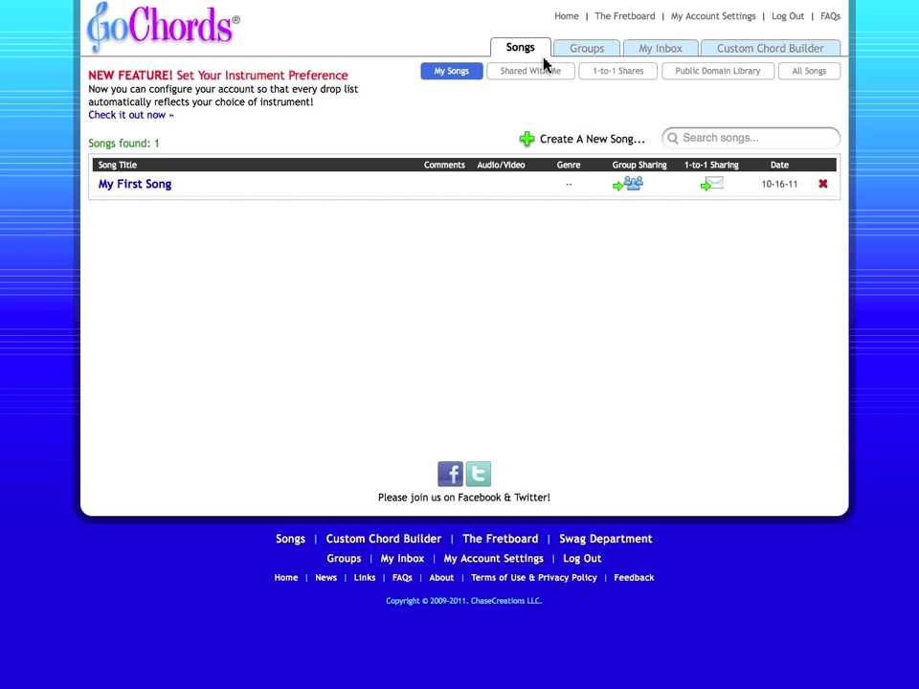
# Start a new song titled 'Bill Bailey' with Guitar chord tabs
pyautogui.click(583, 144)
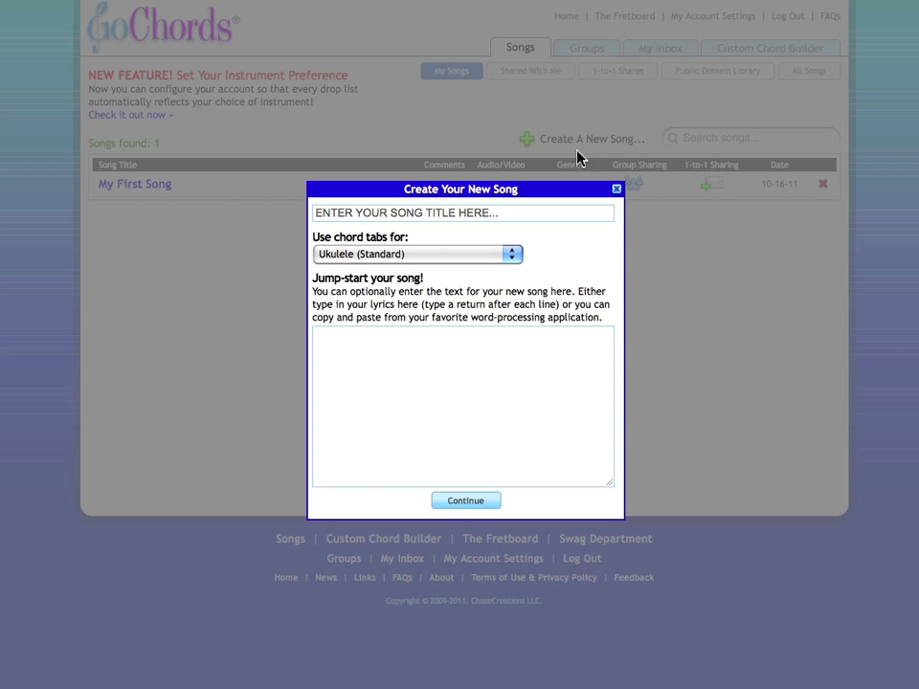
pyautogui.click(531, 210)
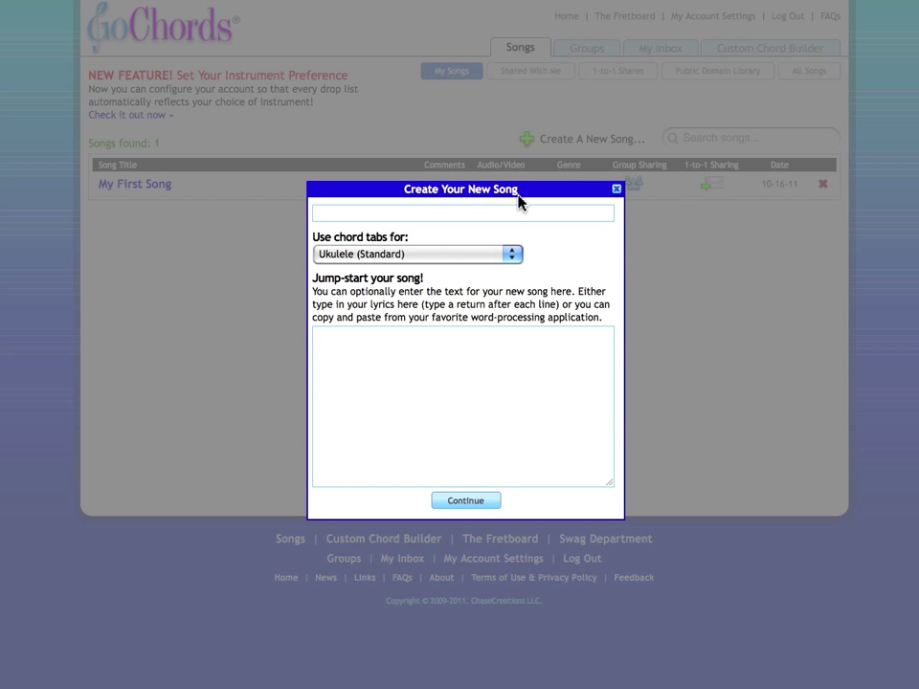
pyautogui.write('Bill Bailey')
pyautogui.click(448, 256)
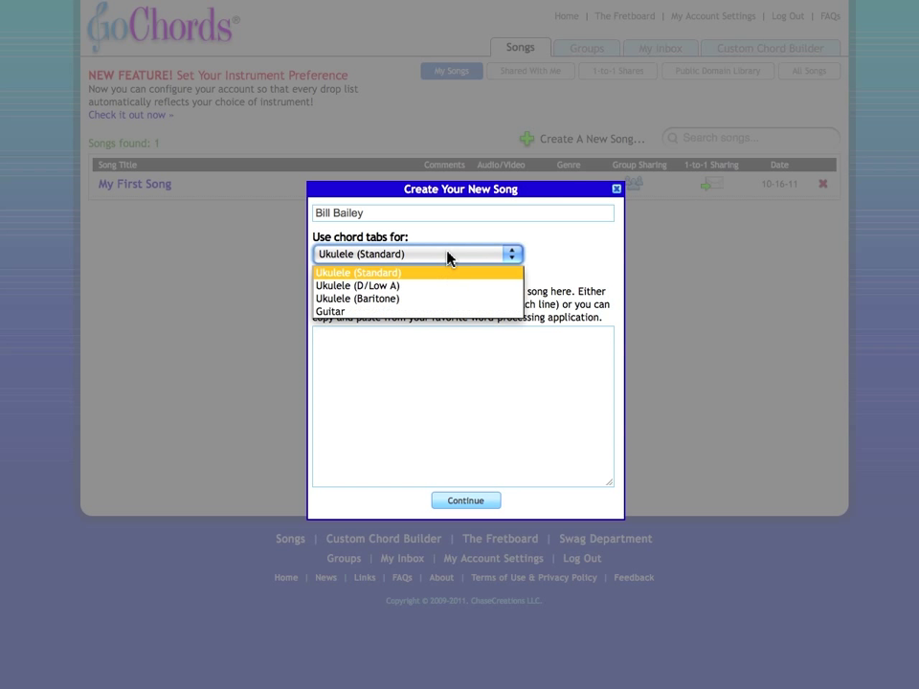
pyautogui.click(382, 312)
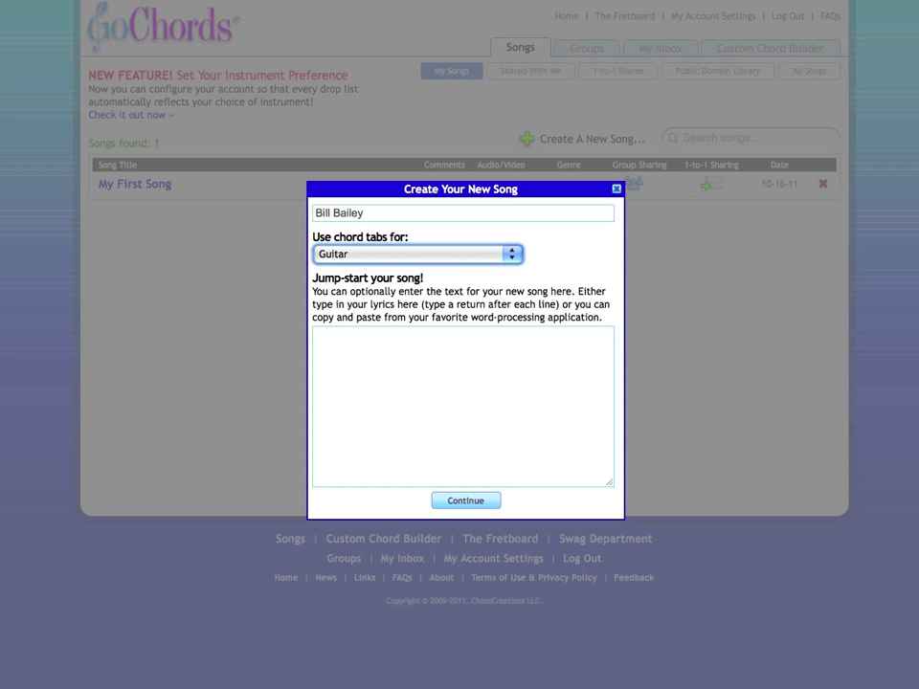
# Copy all of the lyrics text from Lyrics.txt
pyautogui.moveTo(918, 622); pyautogui.dragTo(133, 85)
pyautogui.press('super+a')
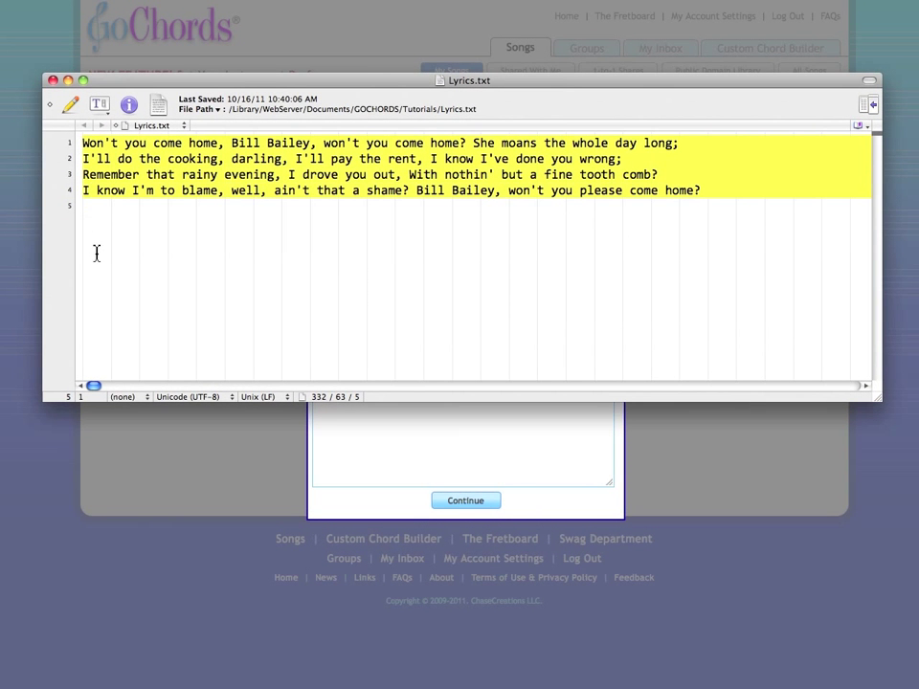
pyautogui.rightClick(130, 164)
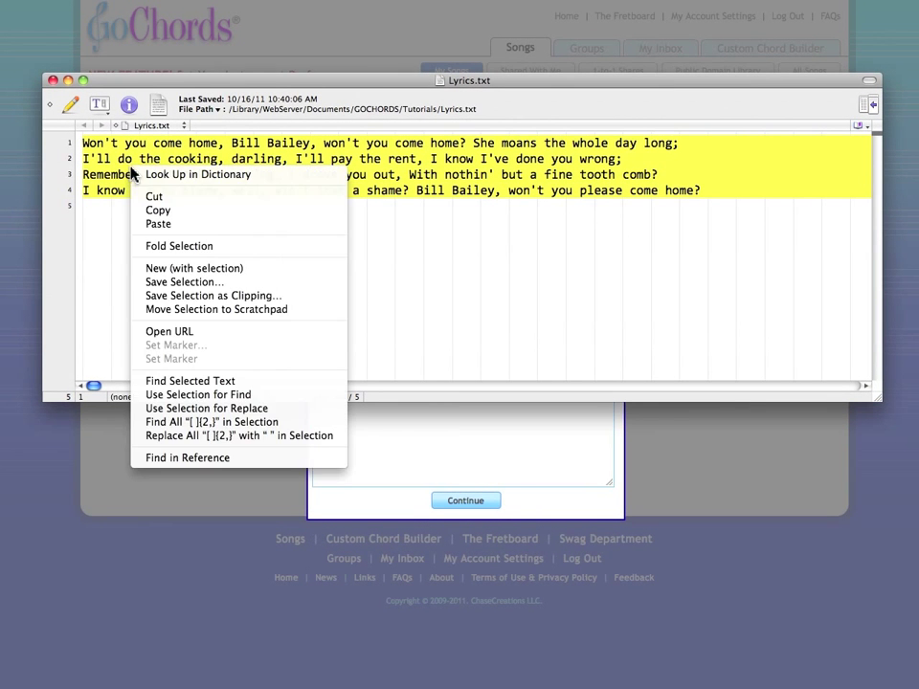
pyautogui.click(166, 212)
pyautogui.click(211, 473)
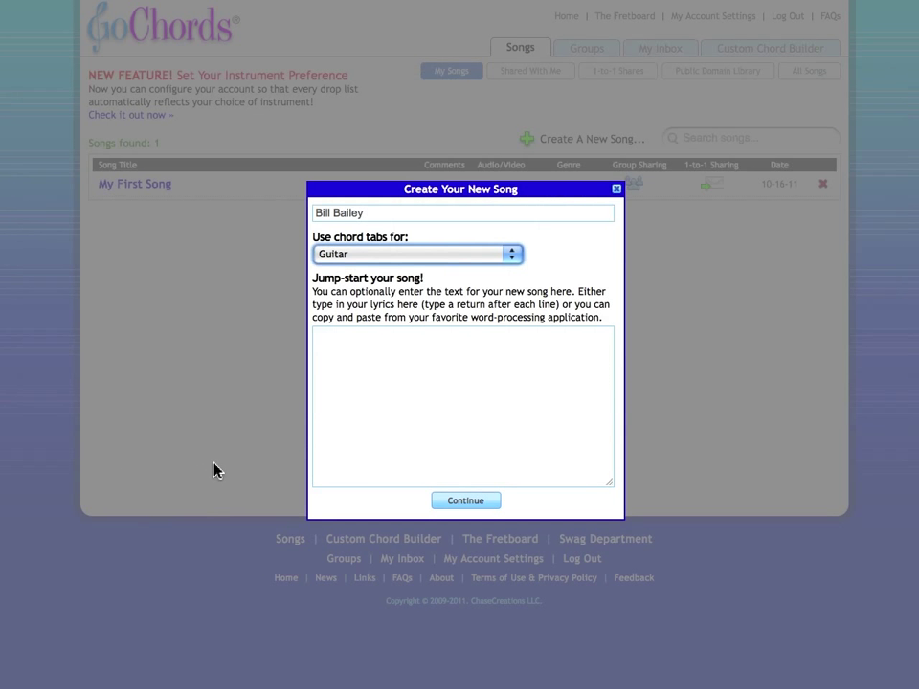
# Paste the four copied Bill Bailey lyric lines into the new song's lyrics box
pyautogui.click(378, 361)
pyautogui.rightClick(371, 353)
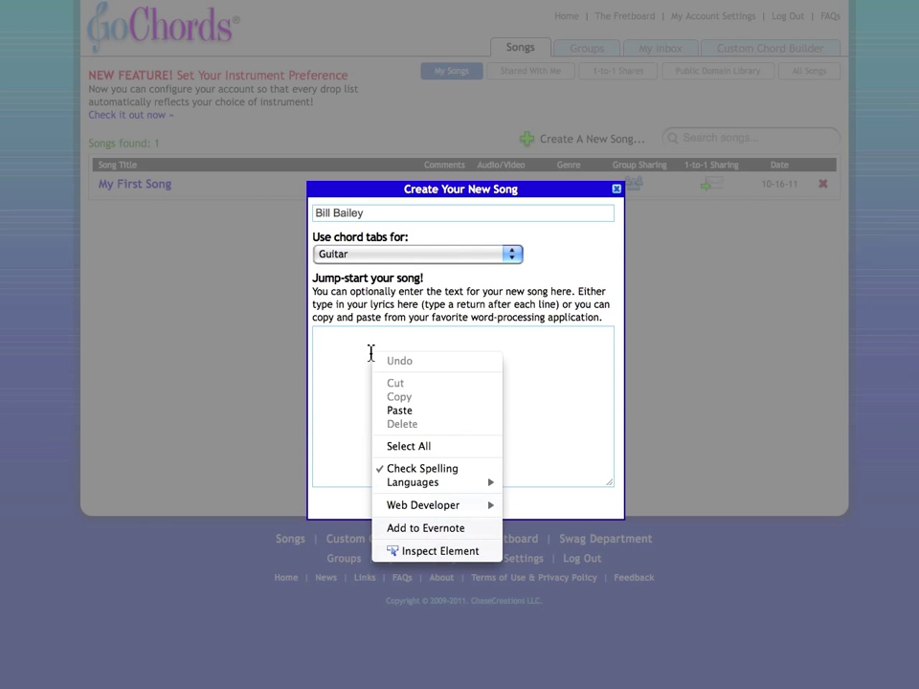
pyautogui.click(406, 413)
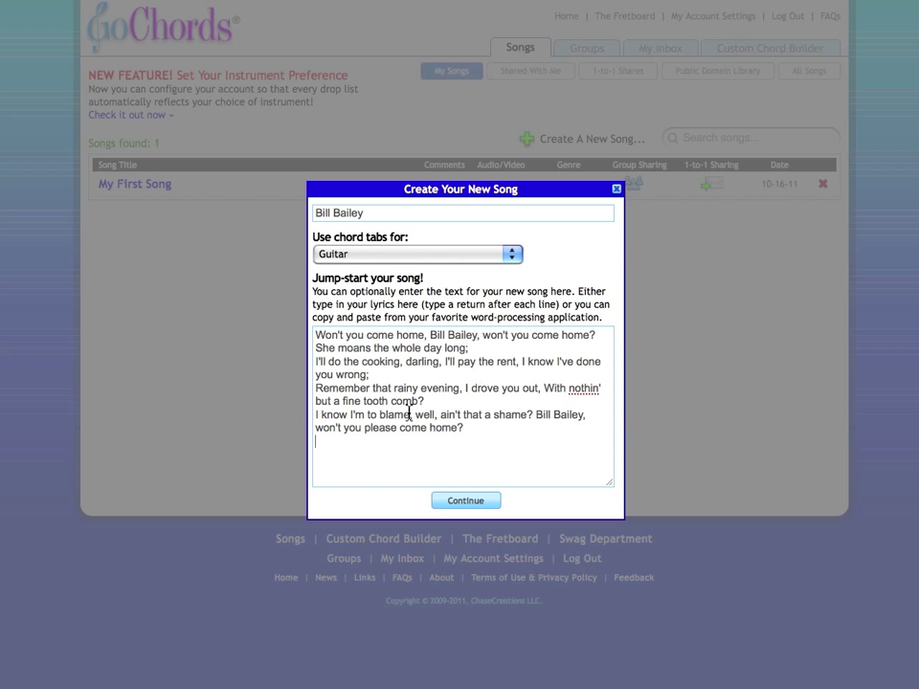
# Create the Bill Bailey song sheet and bring up the C-family chord palette
pyautogui.click(466, 502)
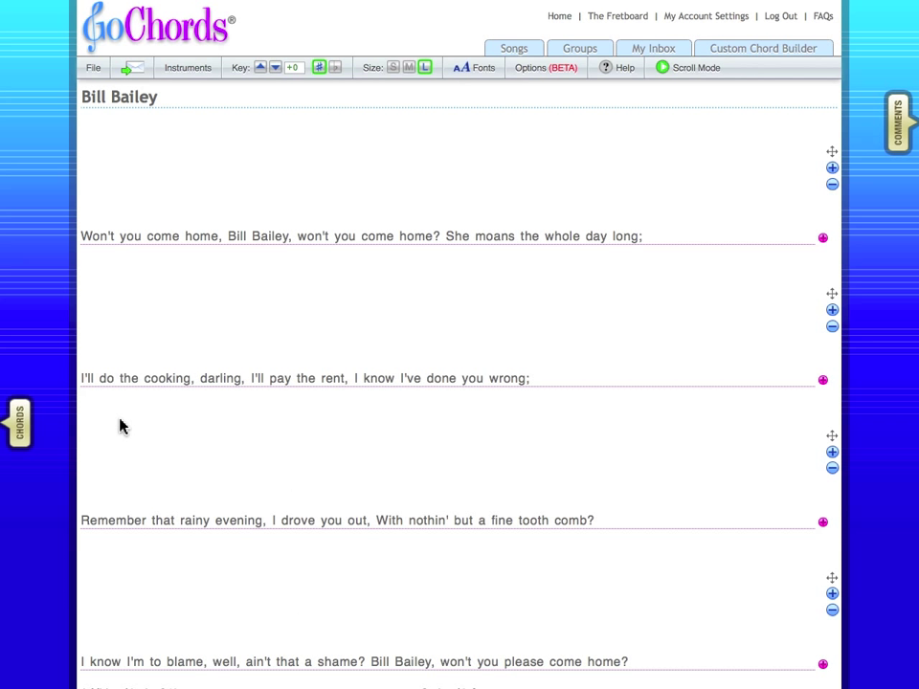
pyautogui.click(20, 436)
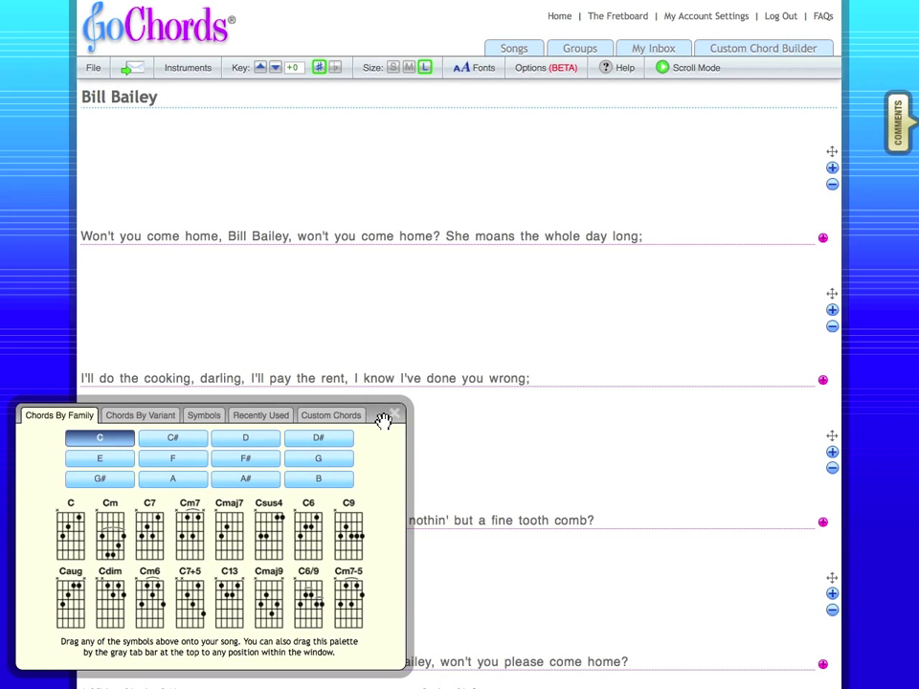
# Move the chord palette to the right of the lyrics and show the F♯ chord family
pyautogui.moveTo(380, 418); pyautogui.dragTo(851, 352)
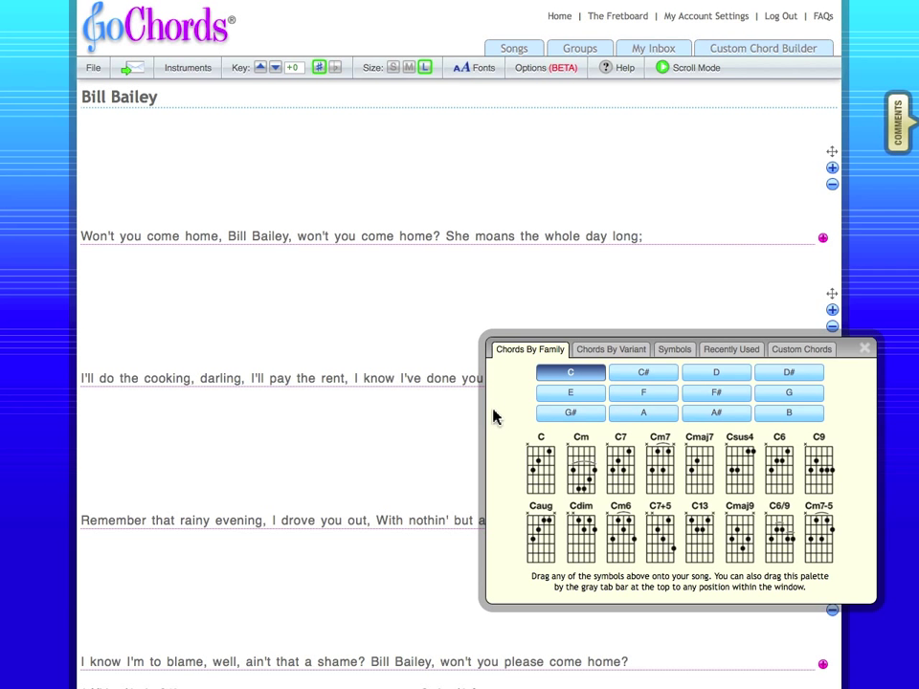
pyautogui.click(709, 396)
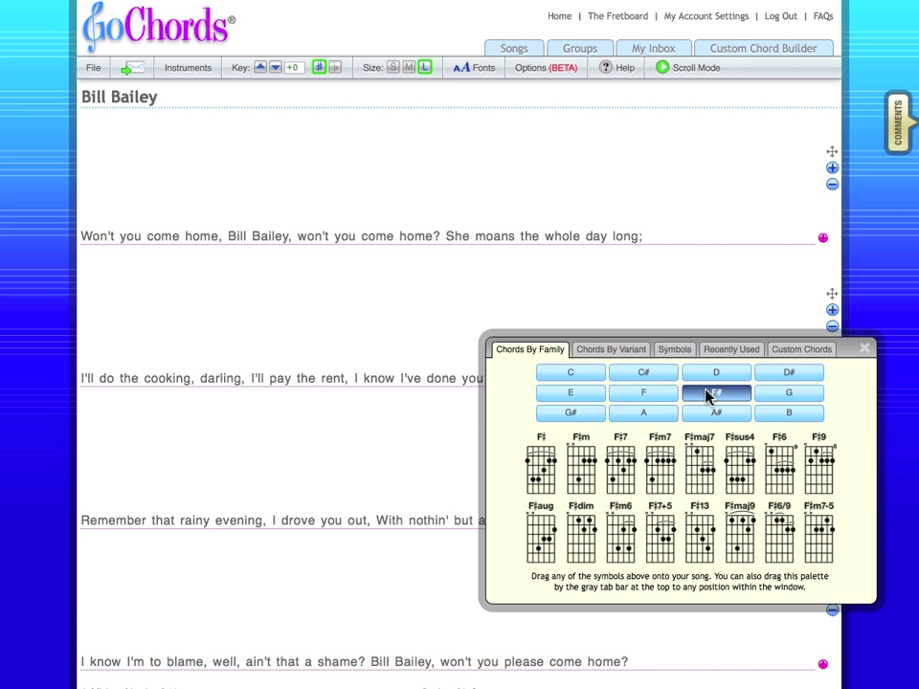
# Browse the chord variants and symbols, ending on the Major chords from C through B
pyautogui.click(620, 353)
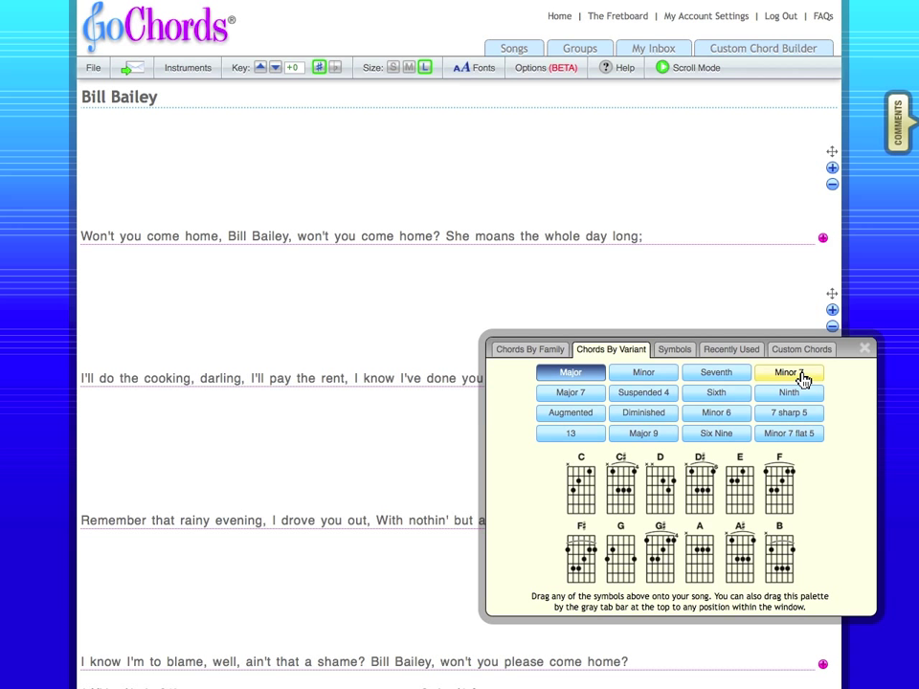
pyautogui.click(641, 415)
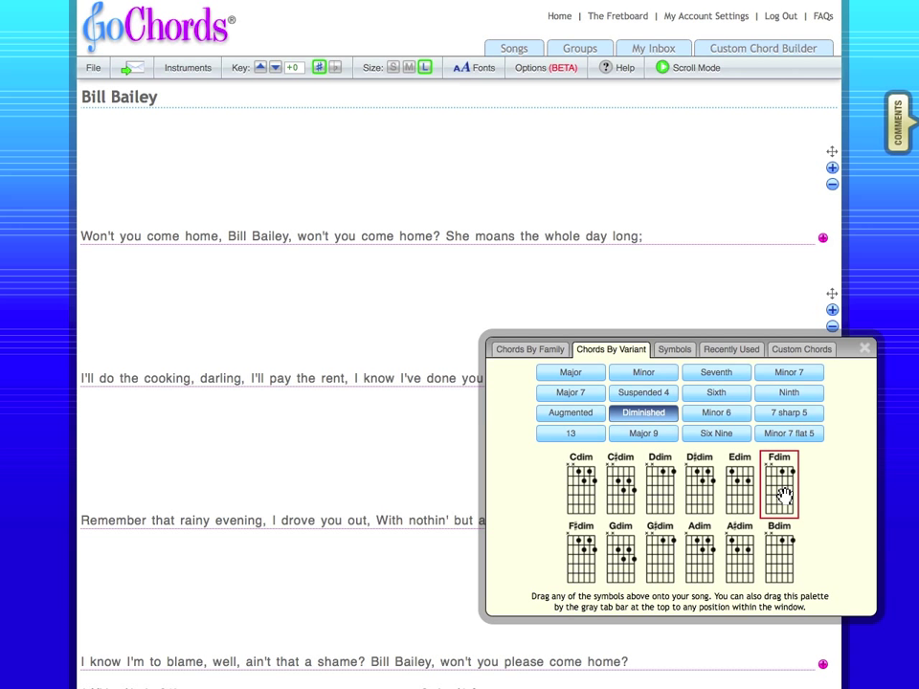
pyautogui.click(682, 350)
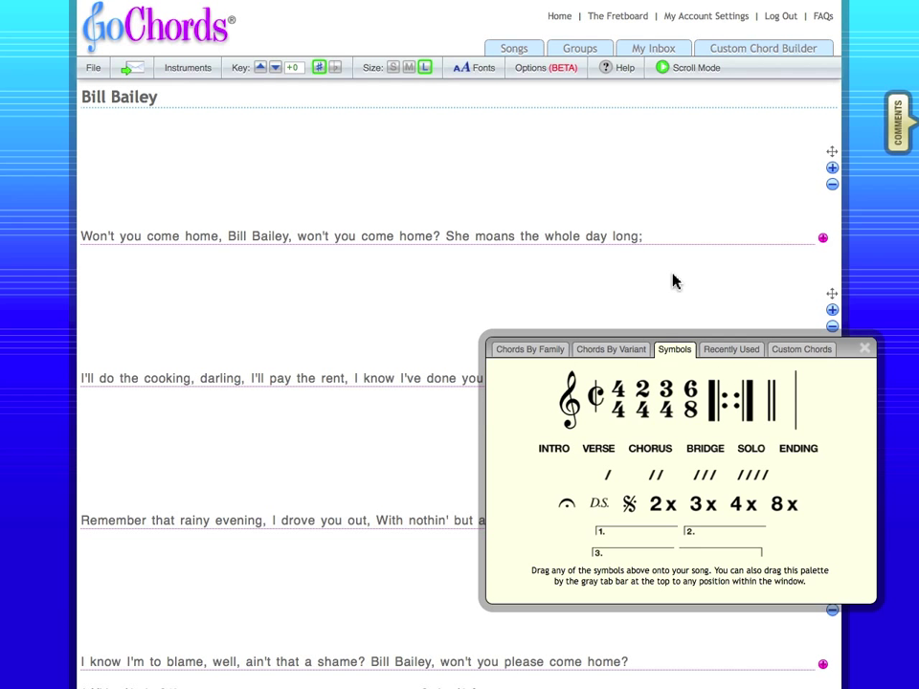
pyautogui.click(613, 354)
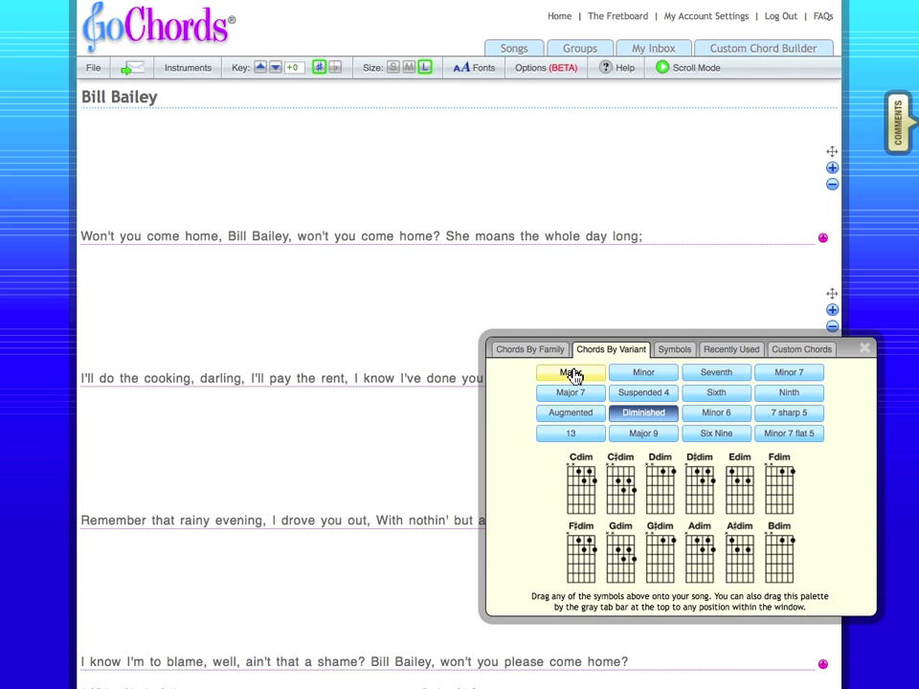
pyautogui.click(573, 375)
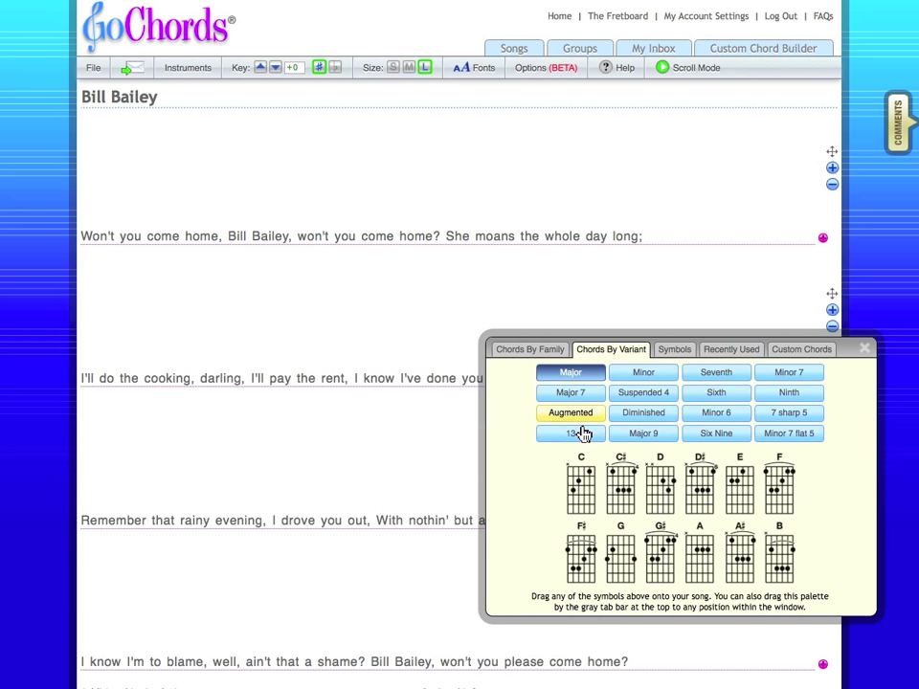
# Place G, C♯, G, G♯dim and D chord diagrams above the first lyric line
pyautogui.moveTo(620, 553); pyautogui.dragTo(196, 187)
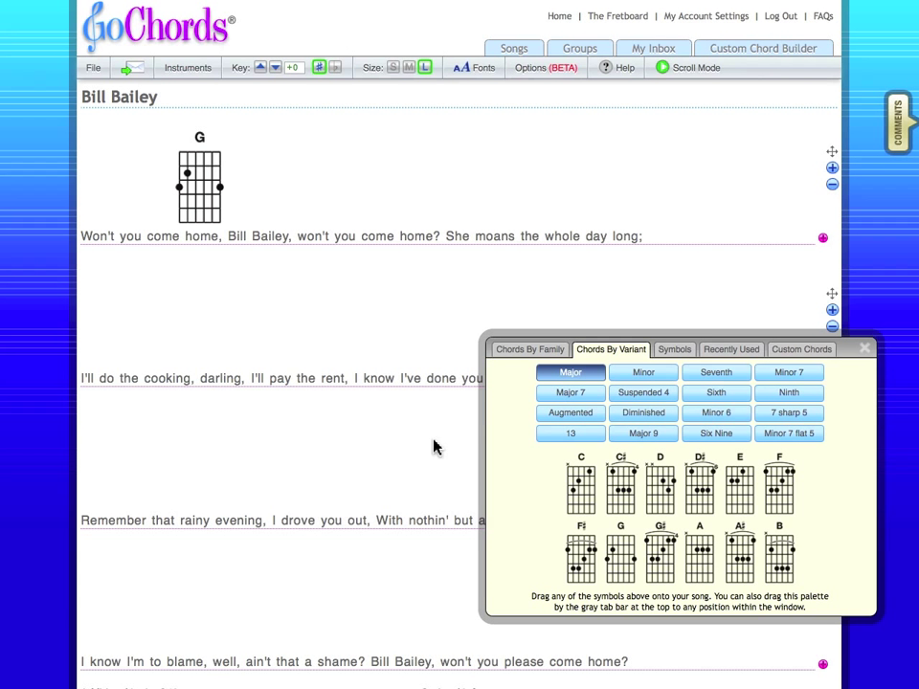
pyautogui.moveTo(621, 553); pyautogui.dragTo(408, 184)
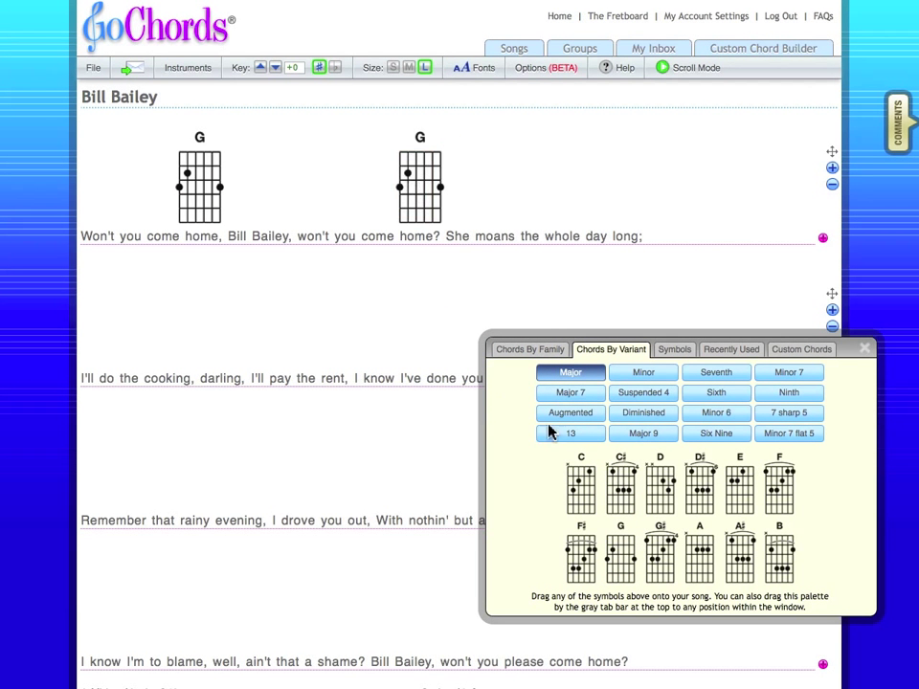
pyautogui.moveTo(661, 488); pyautogui.dragTo(612, 181)
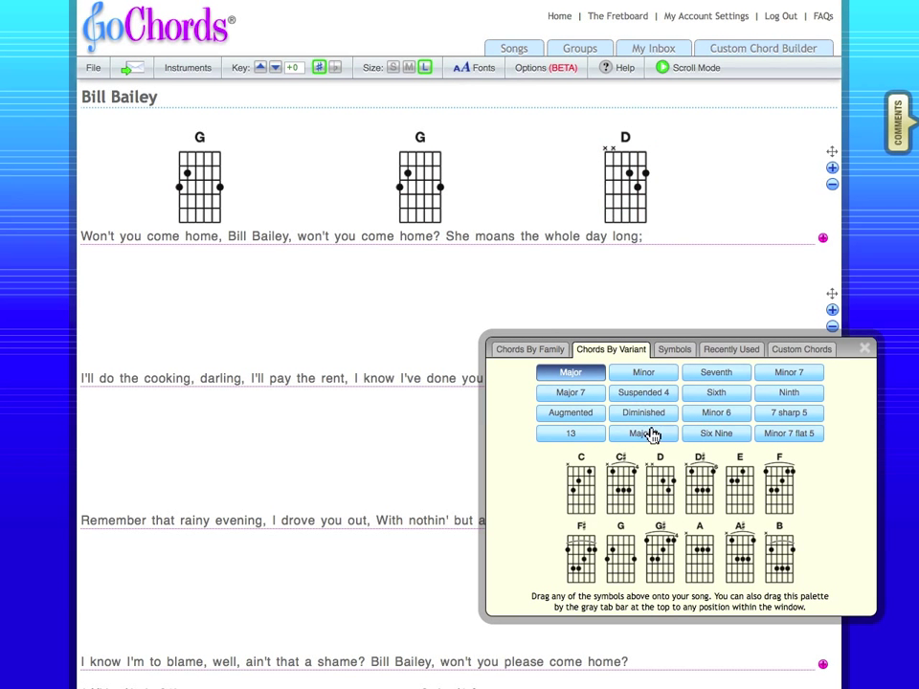
pyautogui.moveTo(622, 484); pyautogui.dragTo(342, 187)
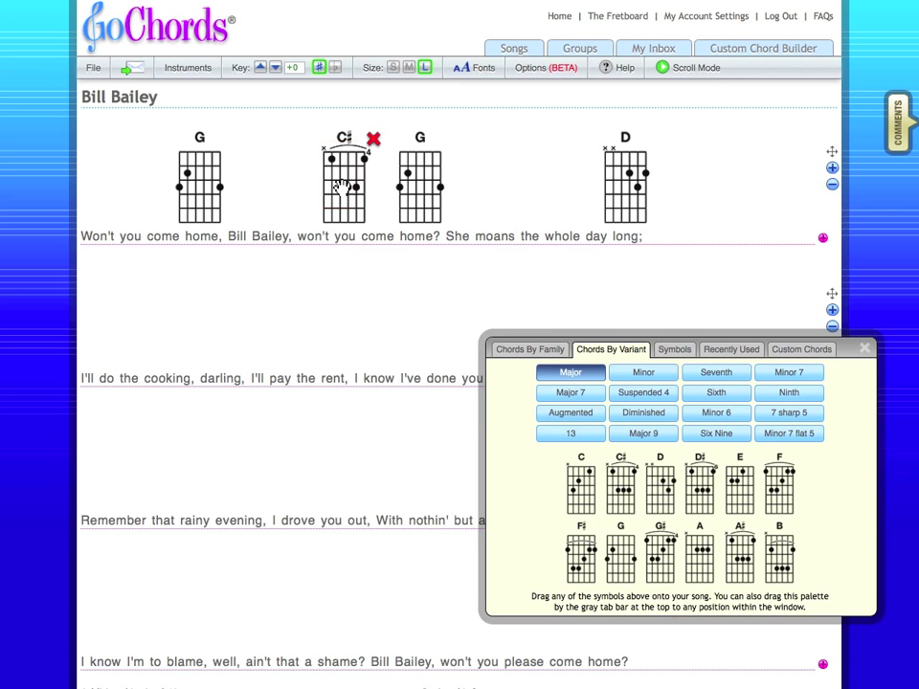
pyautogui.click(645, 415)
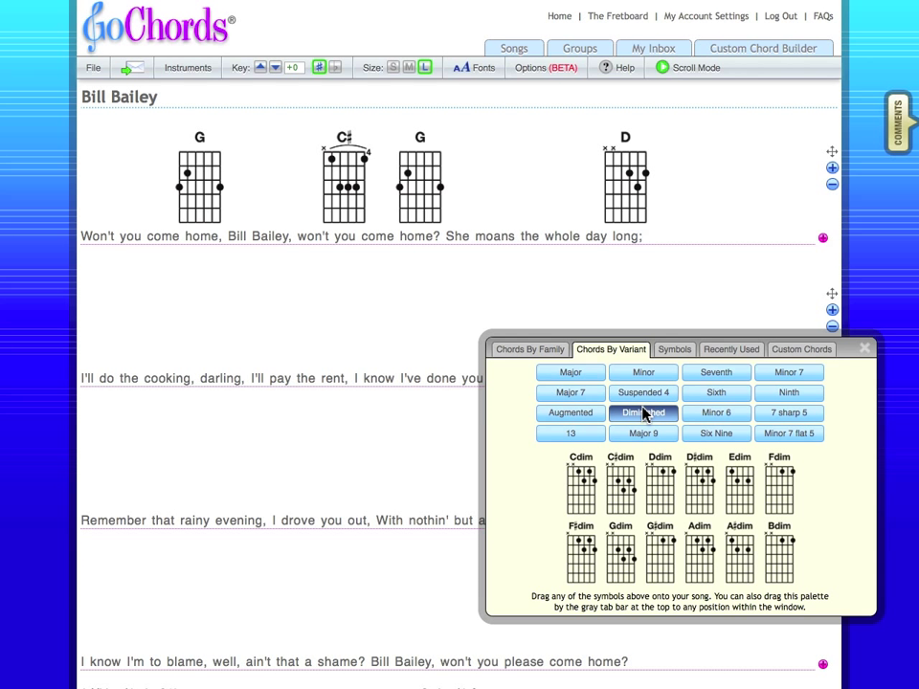
pyautogui.moveTo(661, 548); pyautogui.dragTo(573, 176)
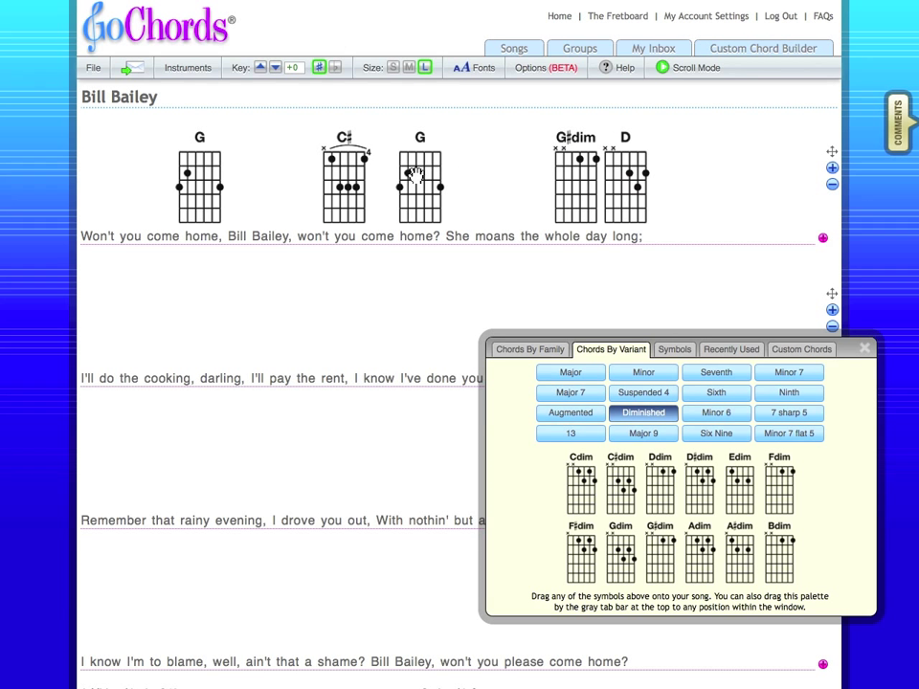
# Swap C♯ for C♯dim and evenly respace G, C♯dim, G, G♯dim and D on line one
pyautogui.moveTo(347, 168)
pyautogui.click(374, 142)
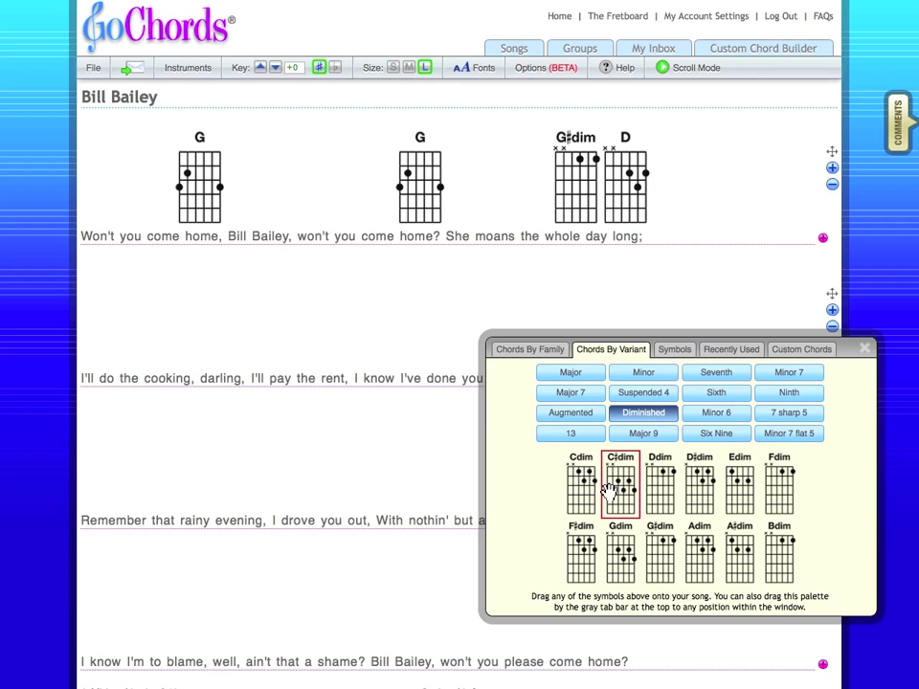
pyautogui.moveTo(623, 494); pyautogui.dragTo(352, 189)
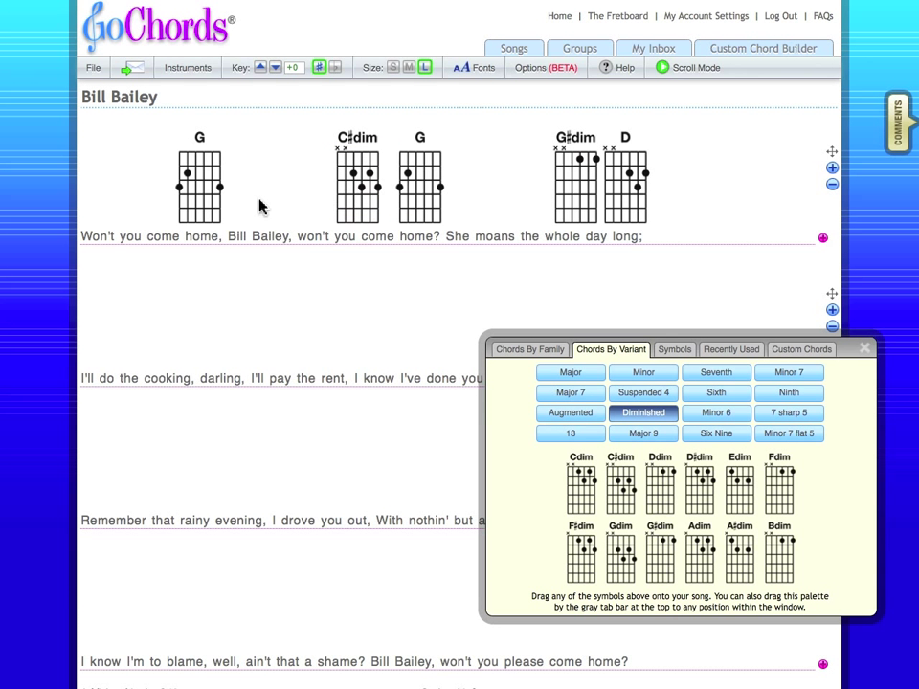
pyautogui.moveTo(221, 200); pyautogui.dragTo(135, 201)
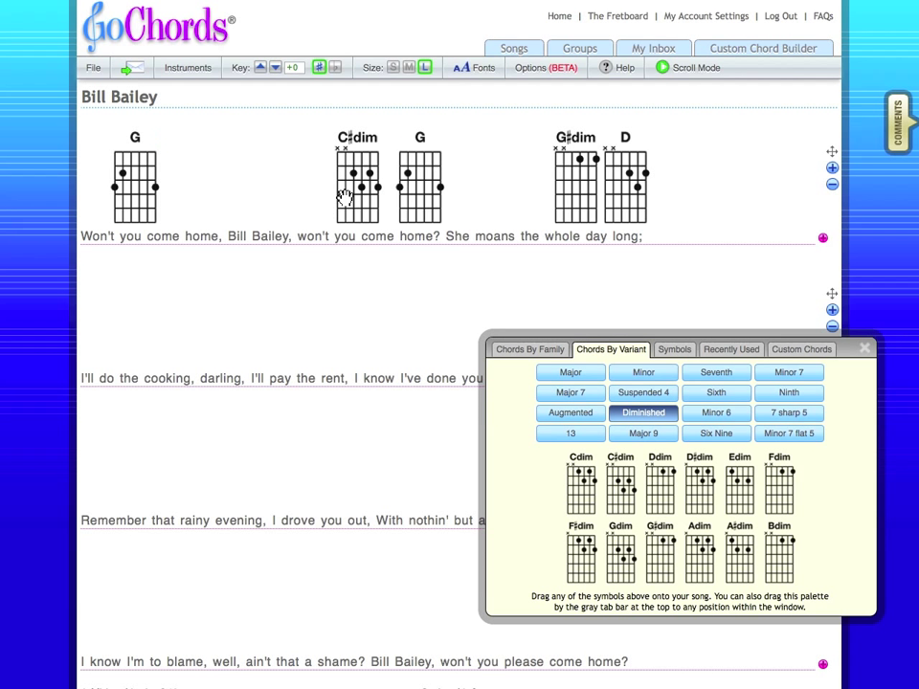
pyautogui.moveTo(343, 201); pyautogui.dragTo(333, 200)
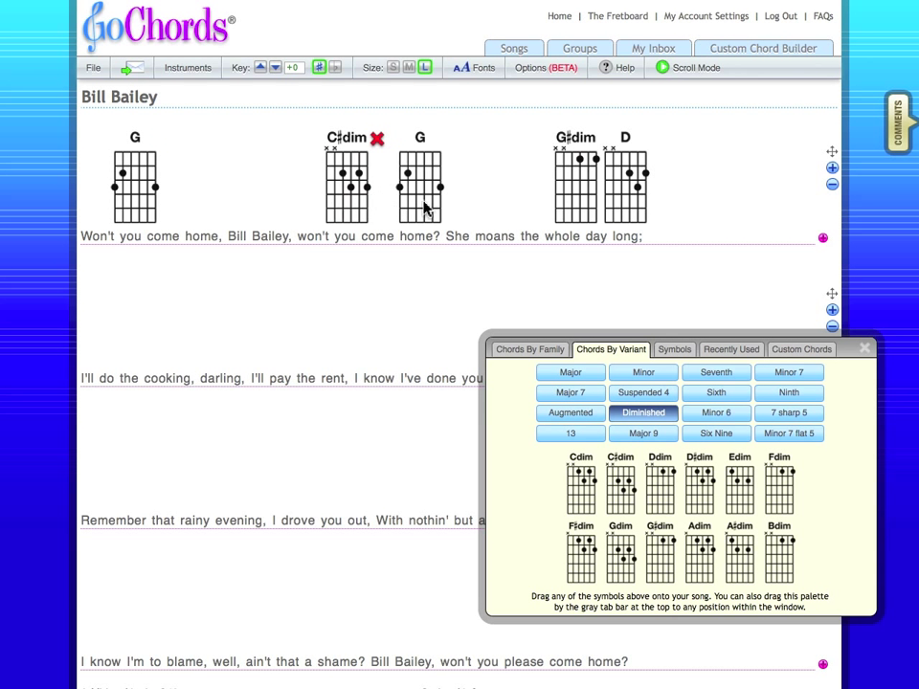
pyautogui.moveTo(427, 205); pyautogui.dragTo(438, 203)
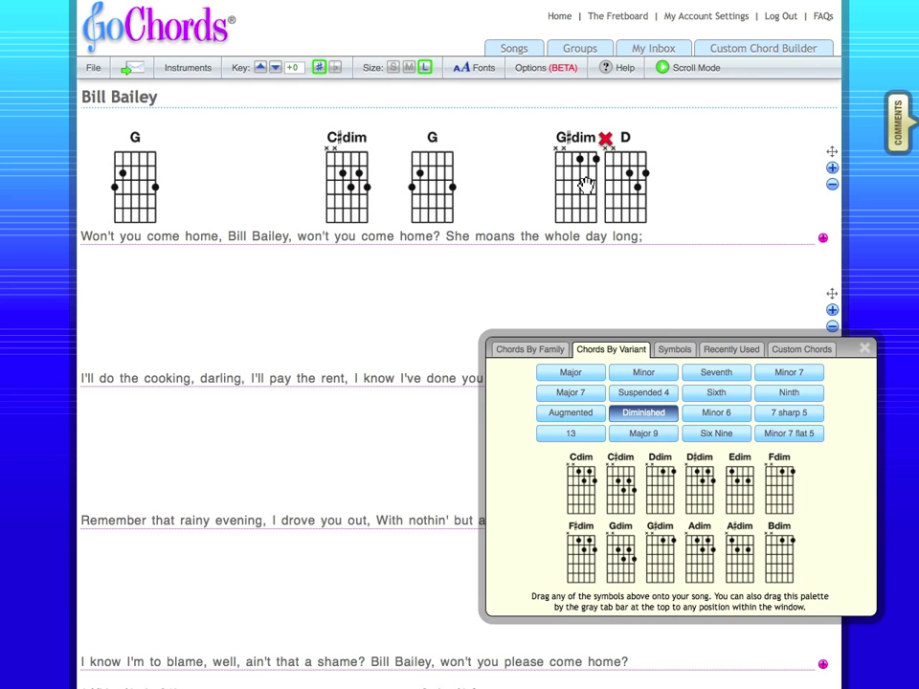
pyautogui.moveTo(585, 181); pyautogui.dragTo(558, 194)
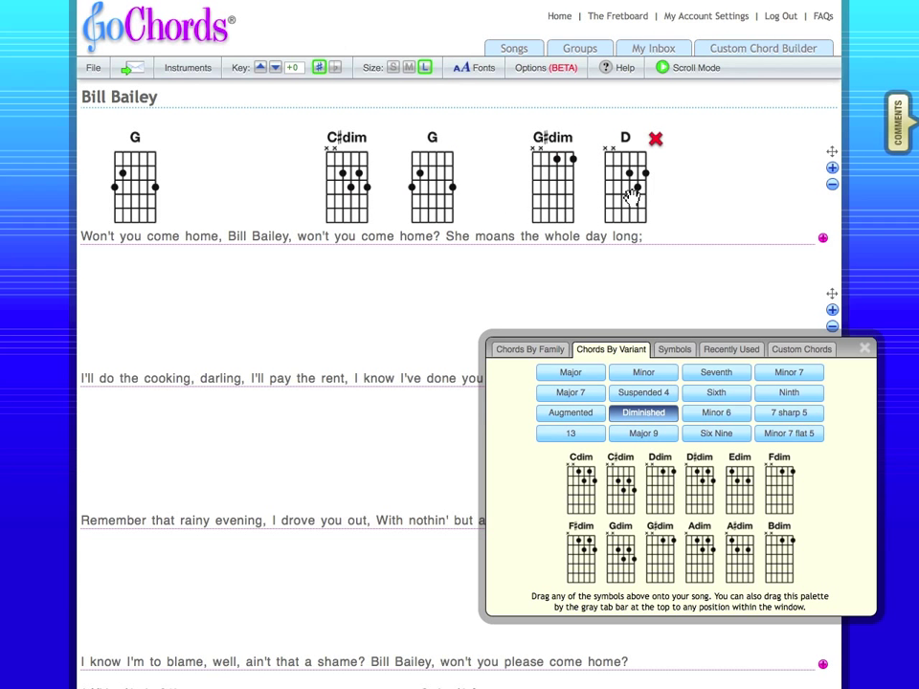
pyautogui.moveTo(633, 198); pyautogui.dragTo(665, 198)
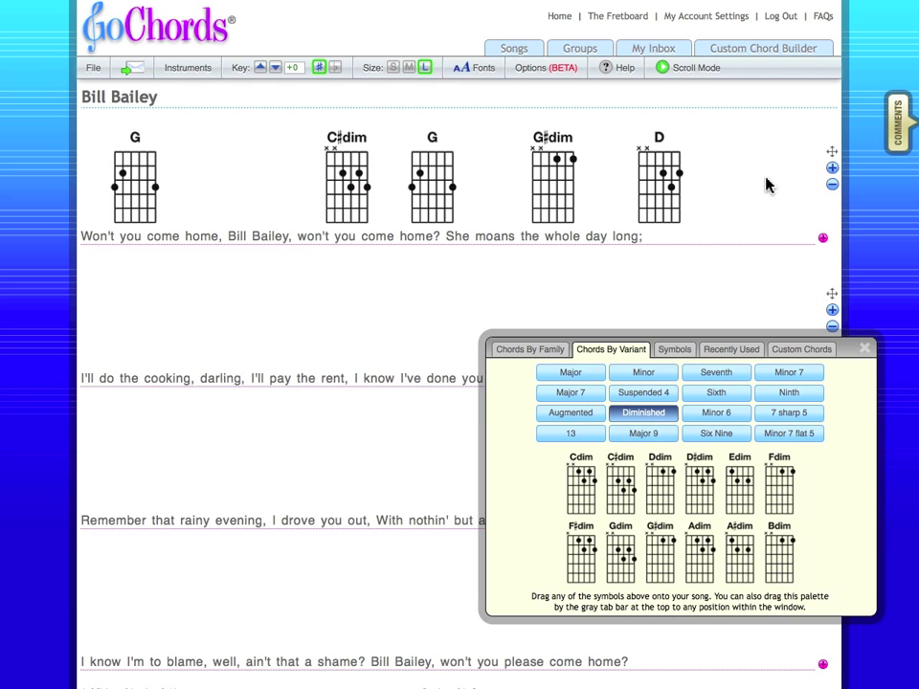
# Display the Recently Used chords, including C♯dim, G♯dim, D and G, in the palette
pyautogui.click(738, 356)
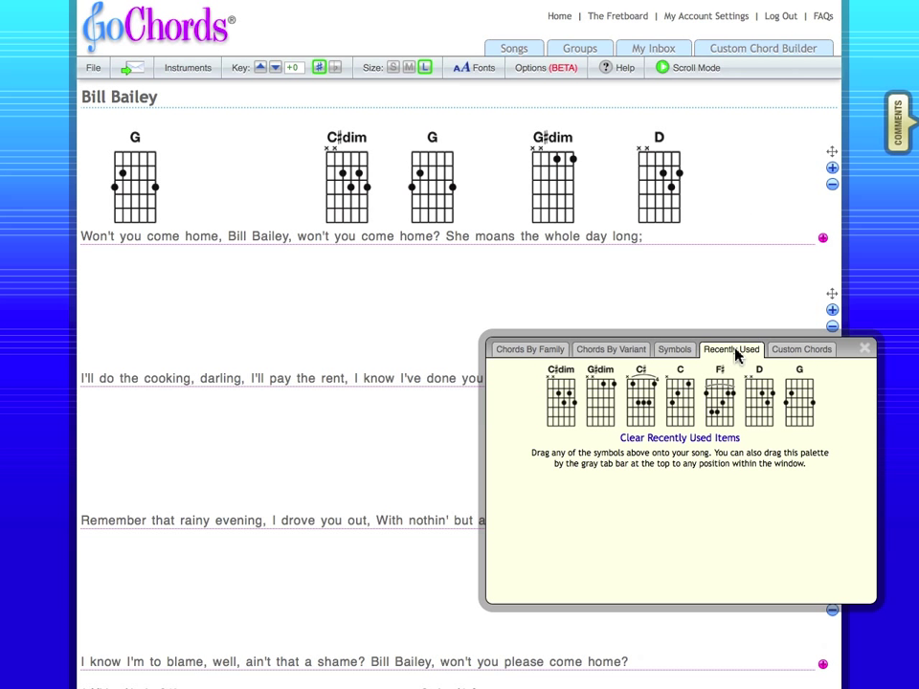